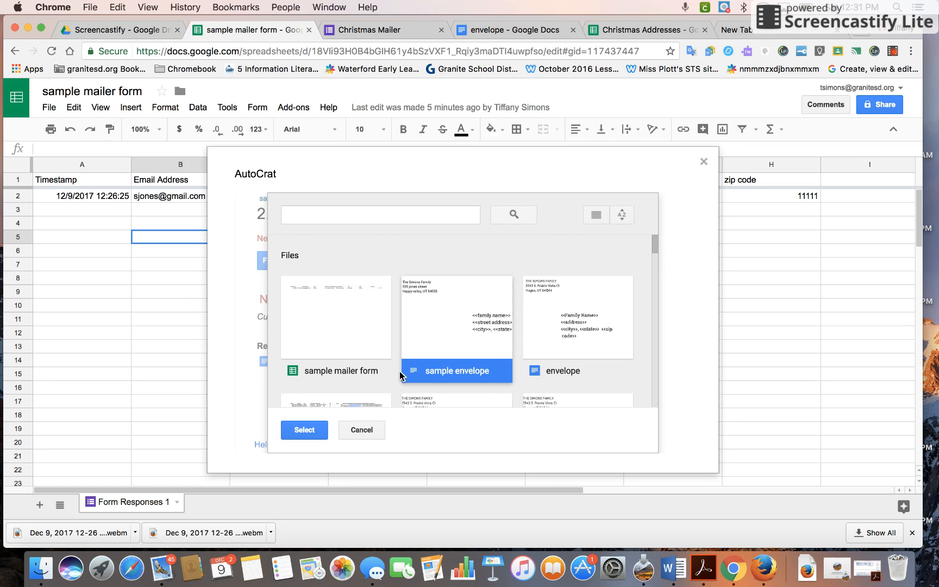
# Choose the sample envelope document as the job template and map its family name tag to the Family name column
pyautogui.click(303, 434)
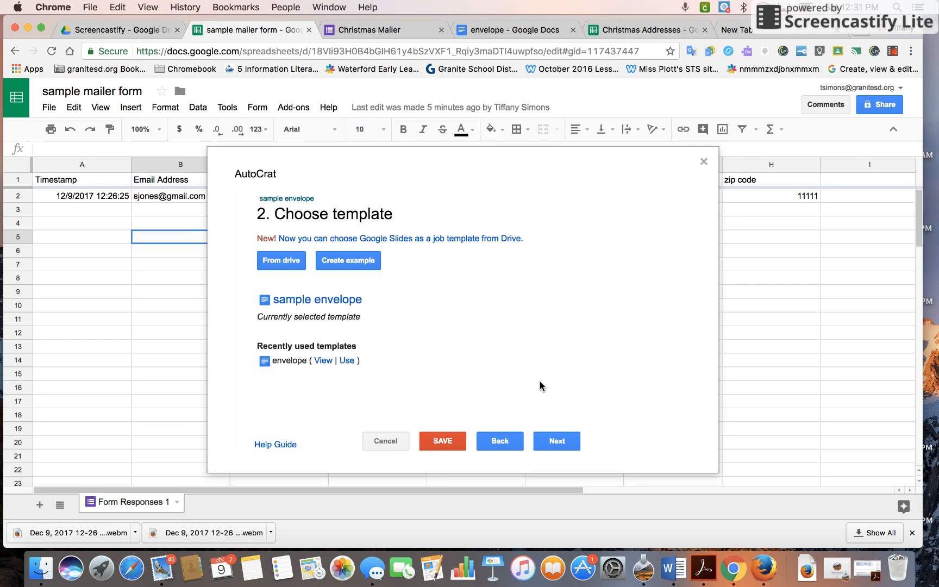
pyautogui.click(557, 442)
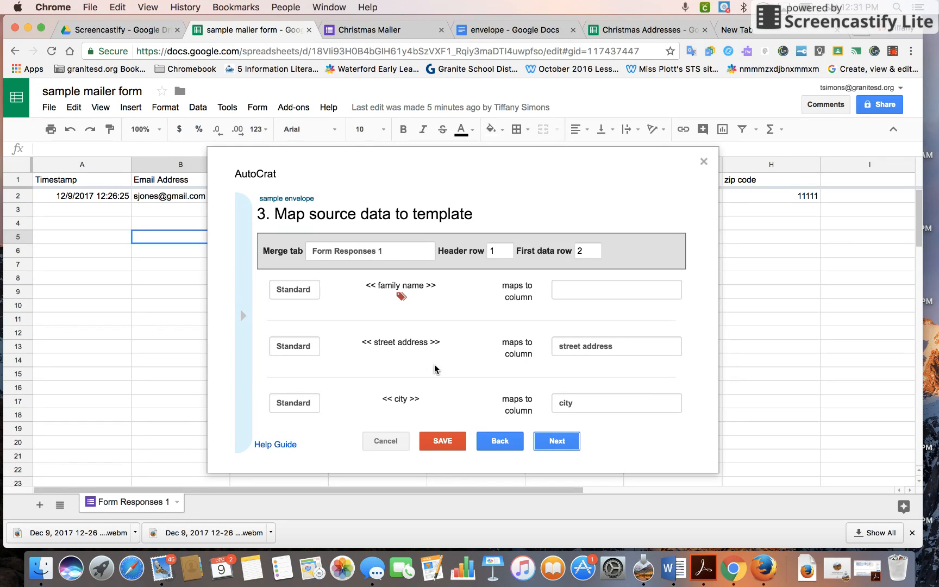
pyautogui.scroll(-3, 476, 361)
pyautogui.scroll(2, 475, 360)
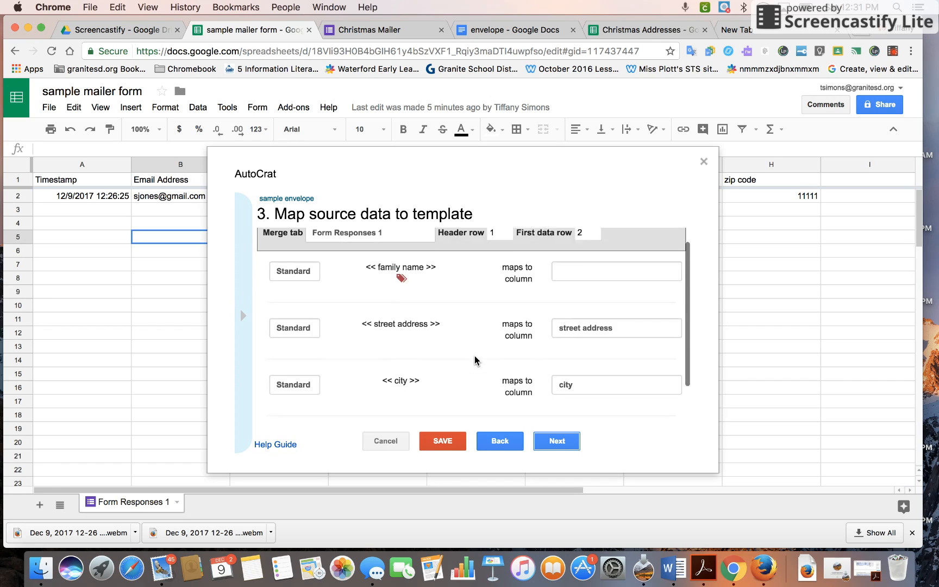
pyautogui.scroll(1, 476, 360)
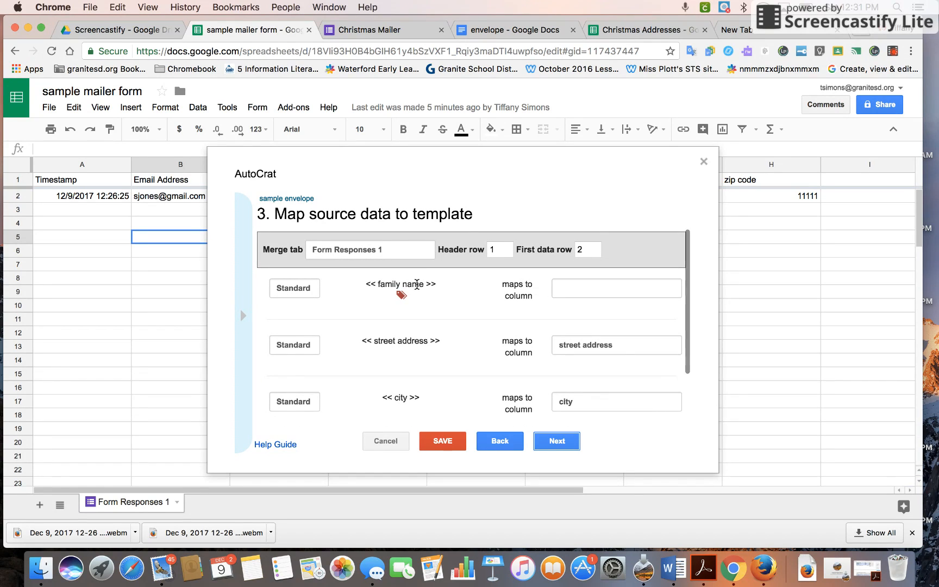
pyautogui.click(596, 290)
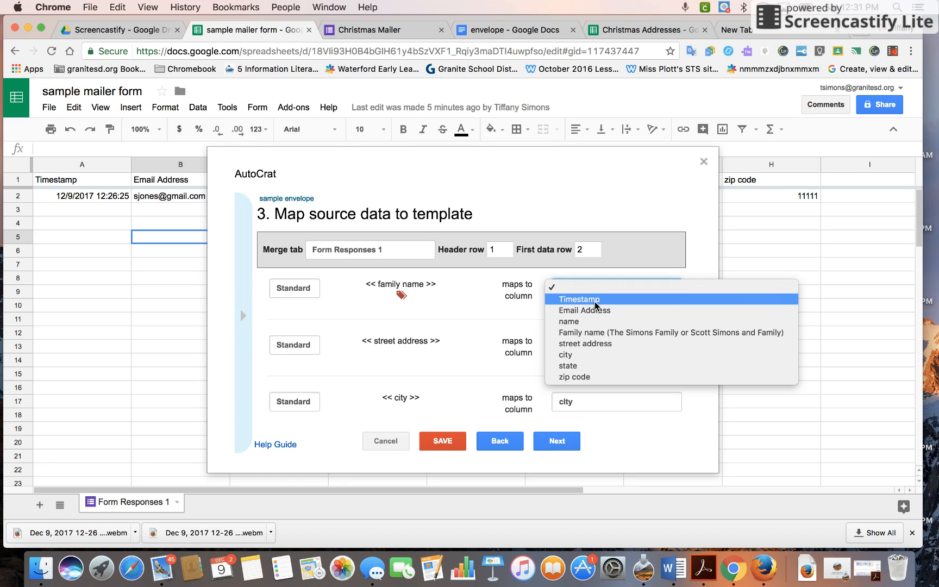
pyautogui.click(595, 337)
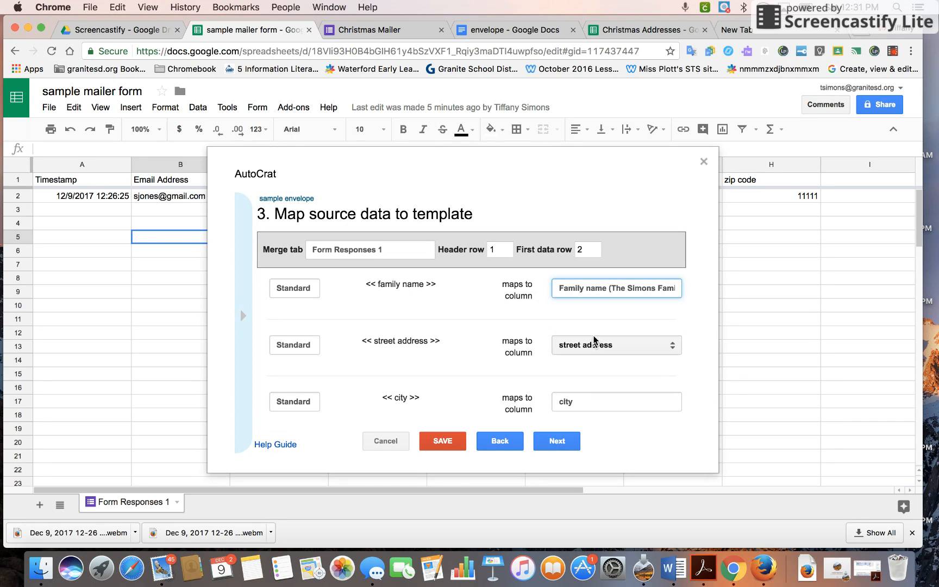
pyautogui.click(556, 440)
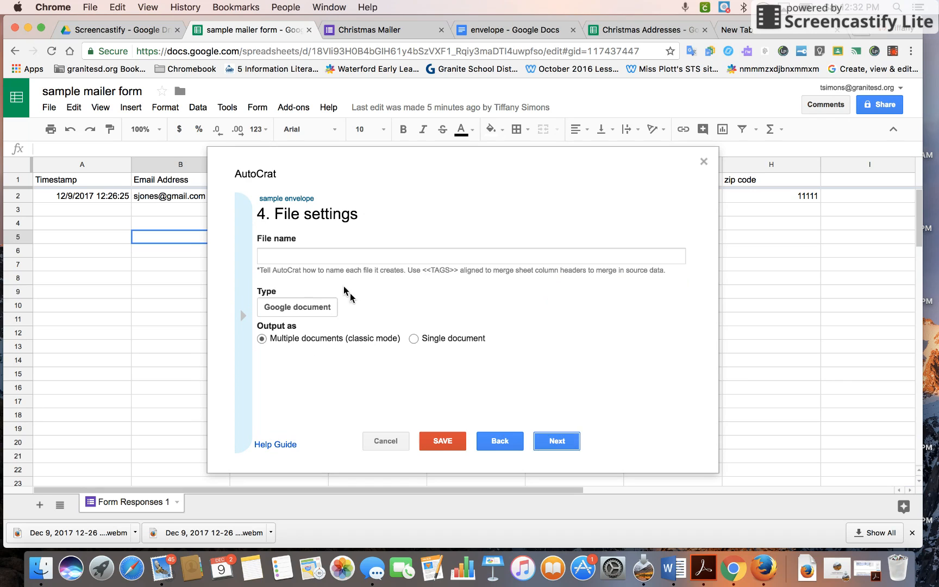
# Name the merged output file "envelope" and continue to the destination folder settings
pyautogui.click(312, 255)
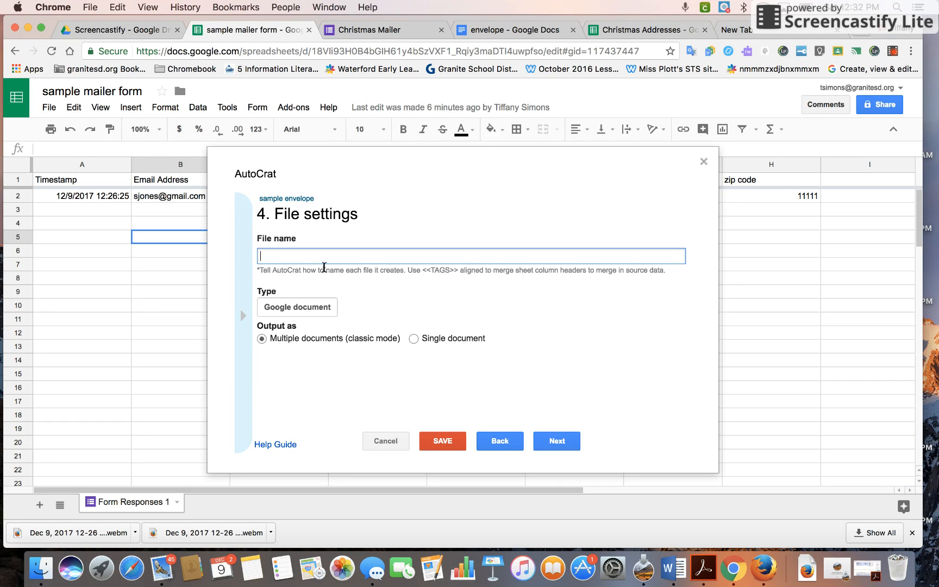
pyautogui.write('envelope')
pyautogui.click(554, 441)
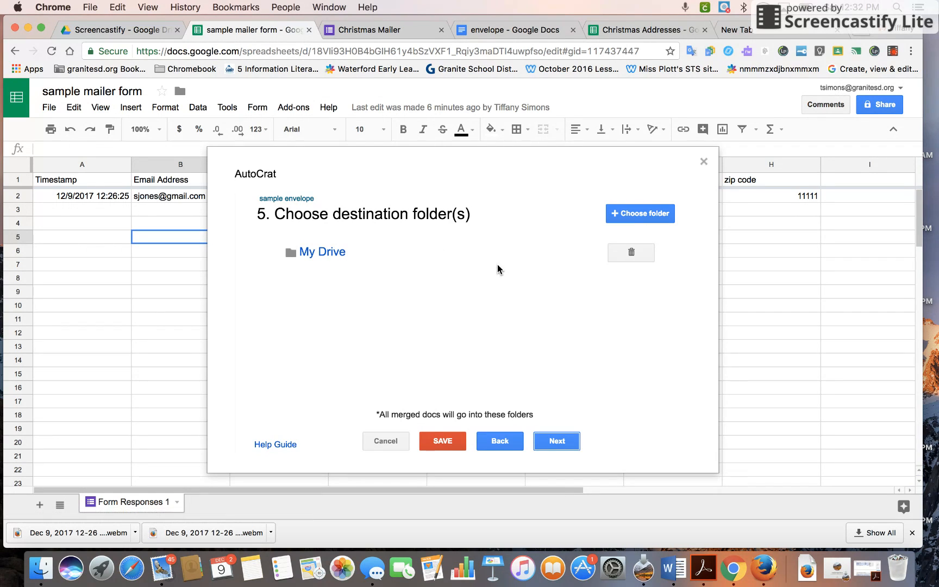
# Add the Christmas Cards folder as a destination for the merged documents
pyautogui.click(638, 213)
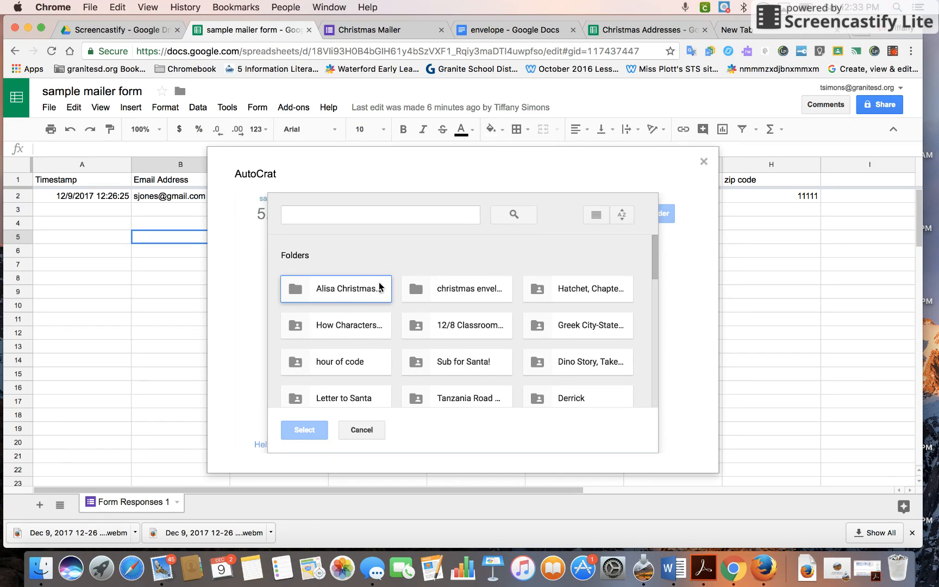
pyautogui.click(333, 293)
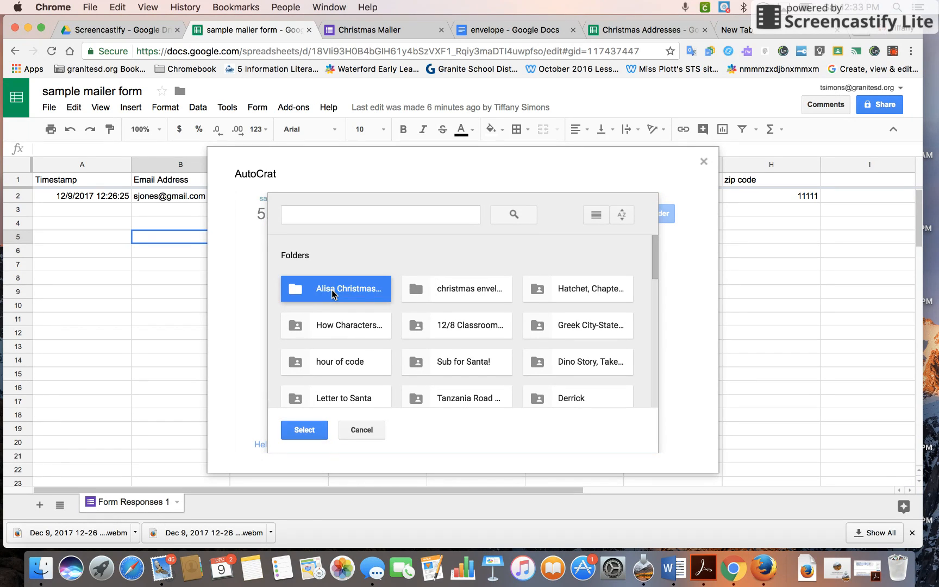
pyautogui.click(304, 431)
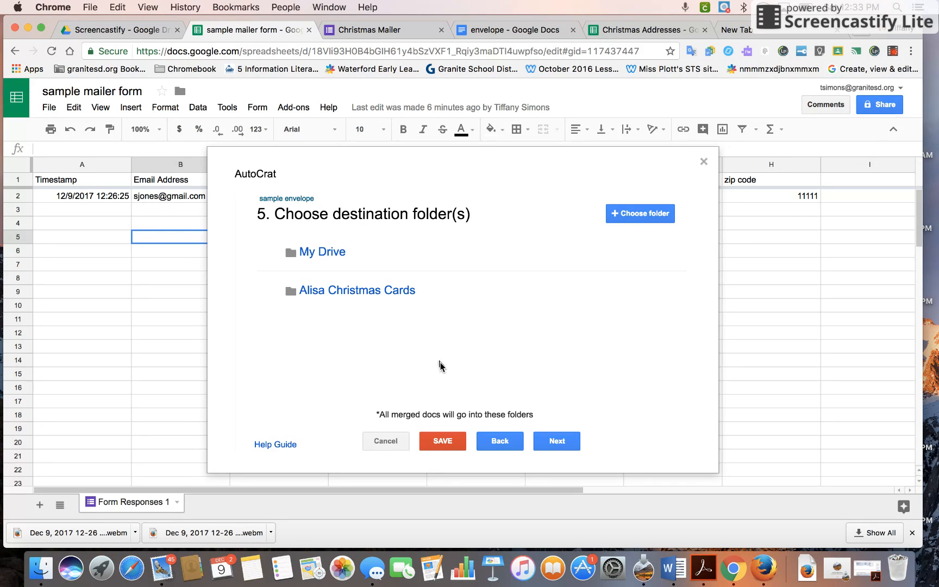
pyautogui.click(557, 441)
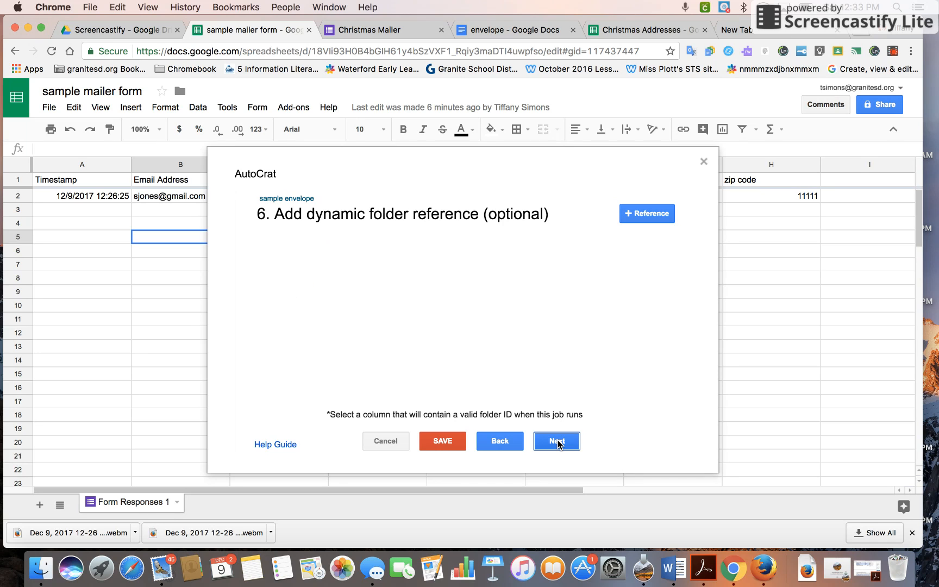
# Skip the dynamic folder reference and merge condition, leave sharing and both job triggers at No, and save the job
pyautogui.click(557, 442)
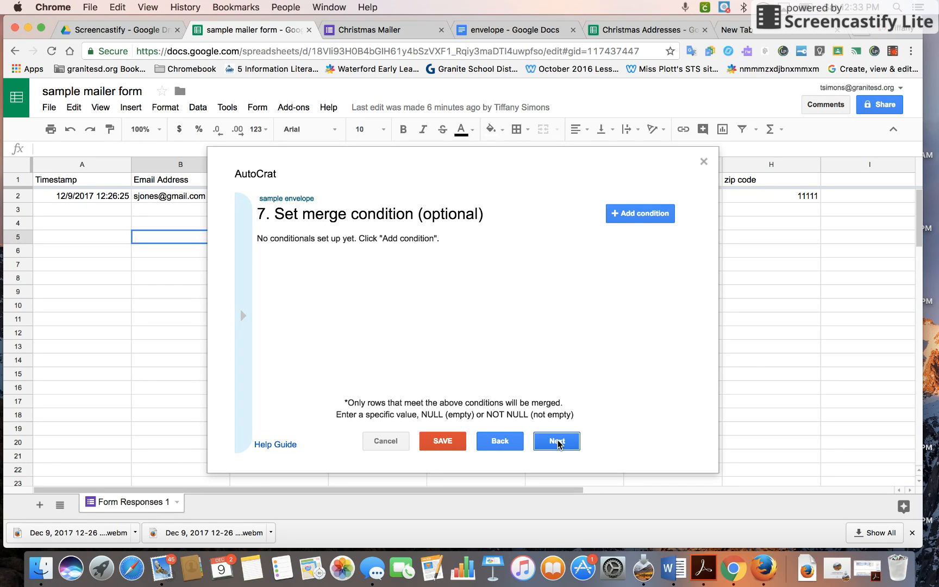
pyautogui.click(558, 442)
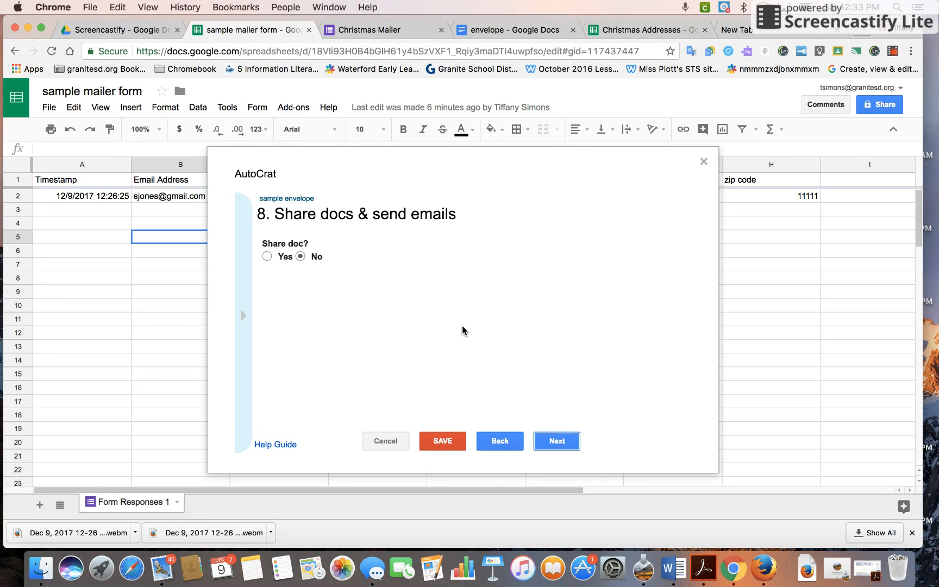
pyautogui.click(557, 441)
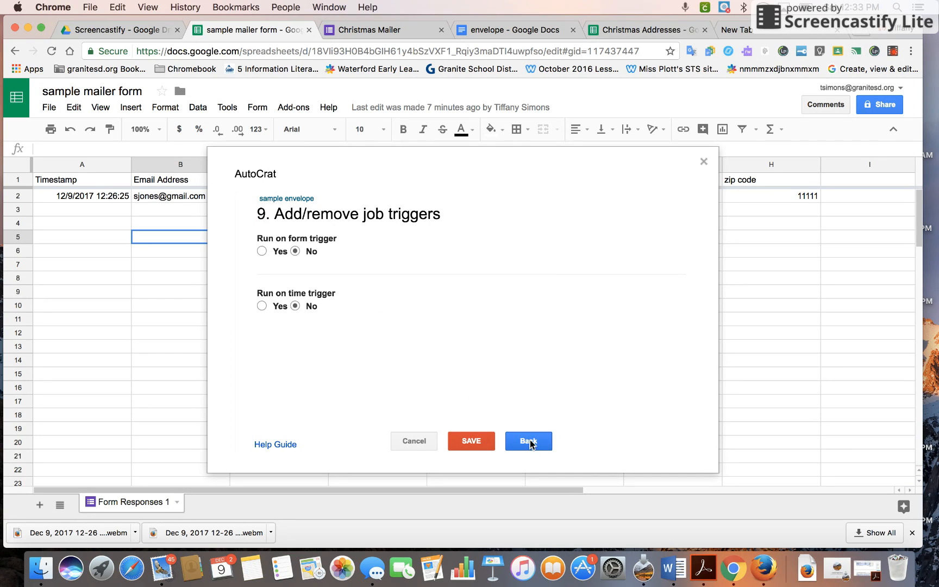
pyautogui.click(468, 442)
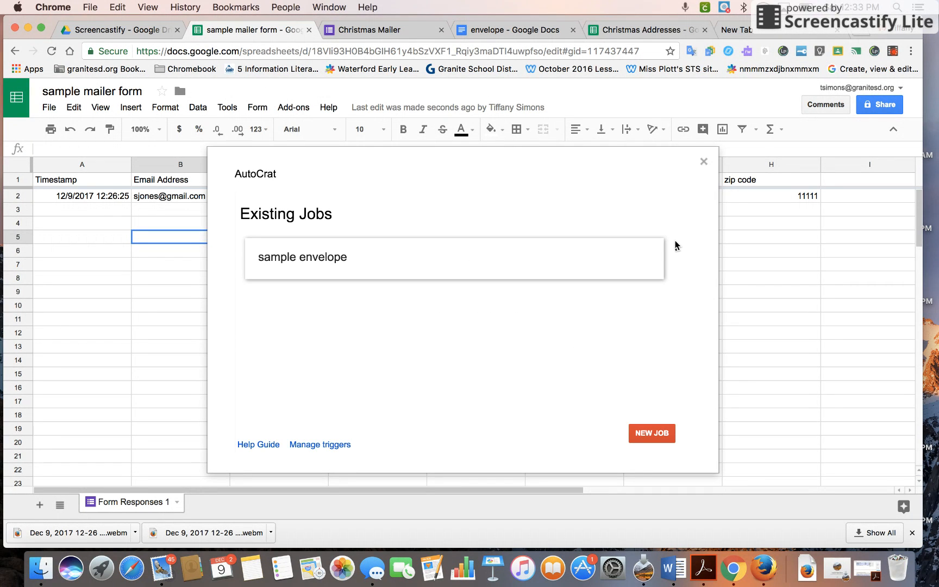
# Close the job list, reopen the autoCrat add-on and run the sample envelope job
pyautogui.click(703, 162)
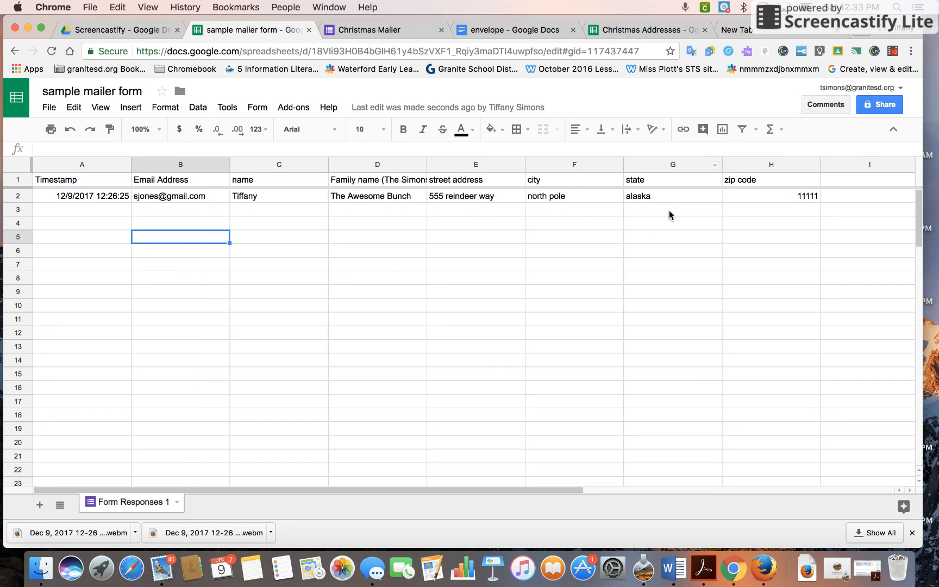
pyautogui.click(286, 108)
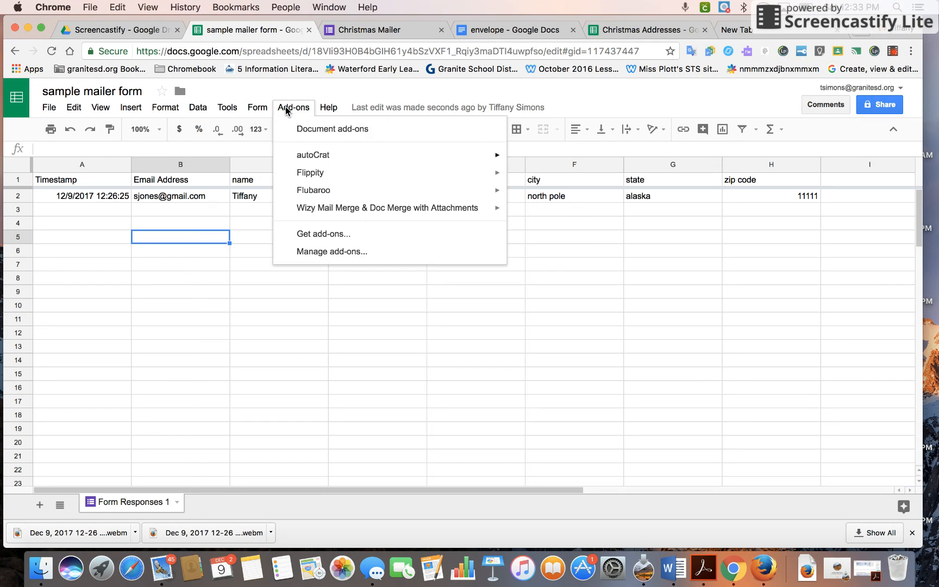
pyautogui.moveTo(291, 156)
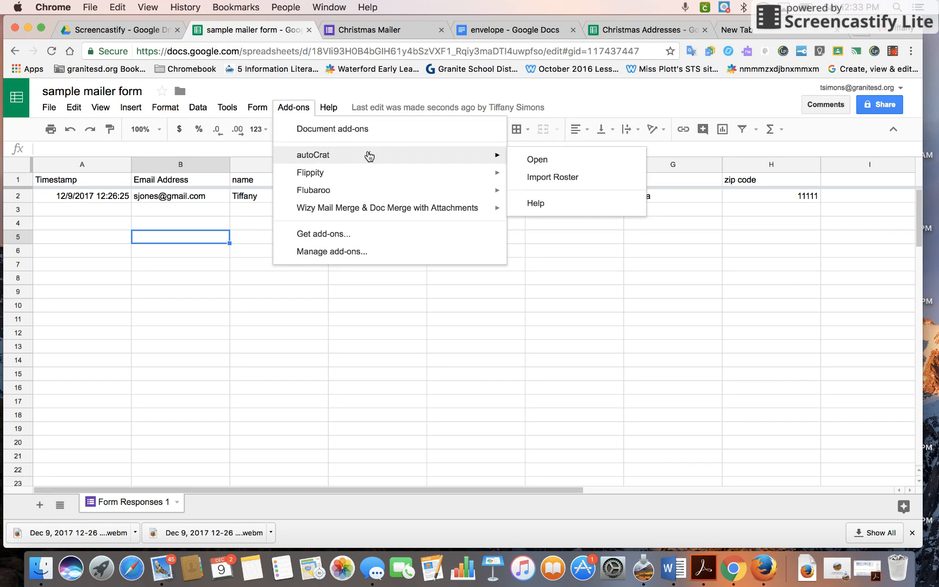
pyautogui.click(525, 158)
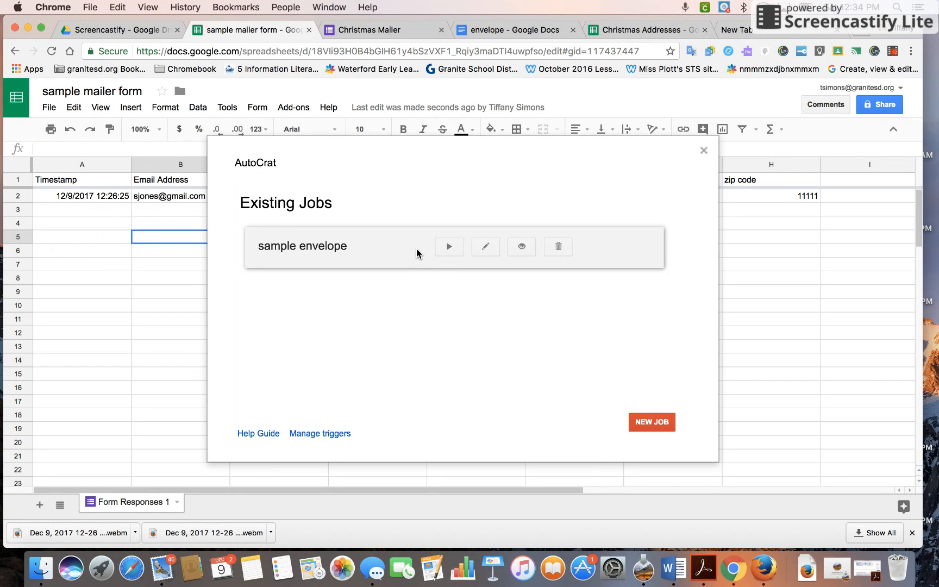
pyautogui.moveTo(350, 246)
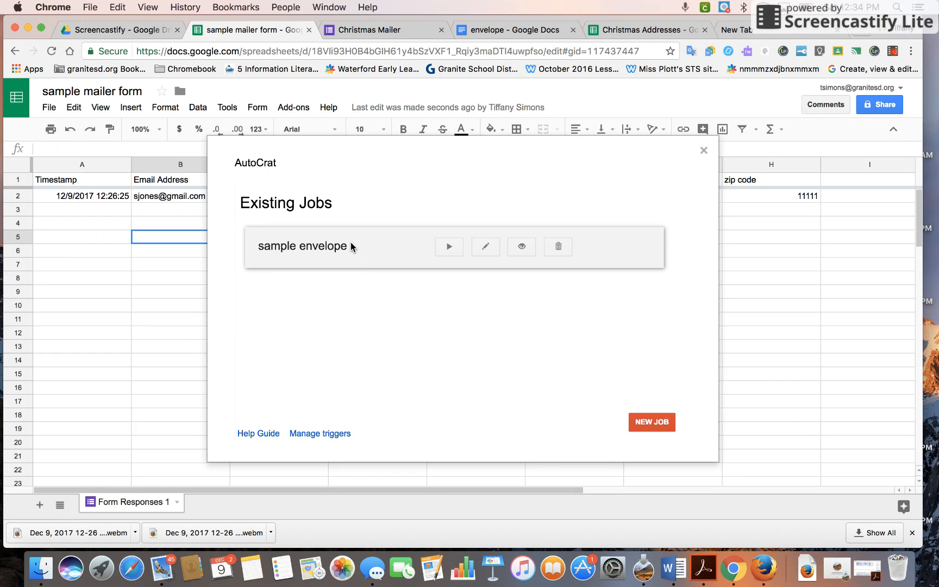
pyautogui.click(450, 247)
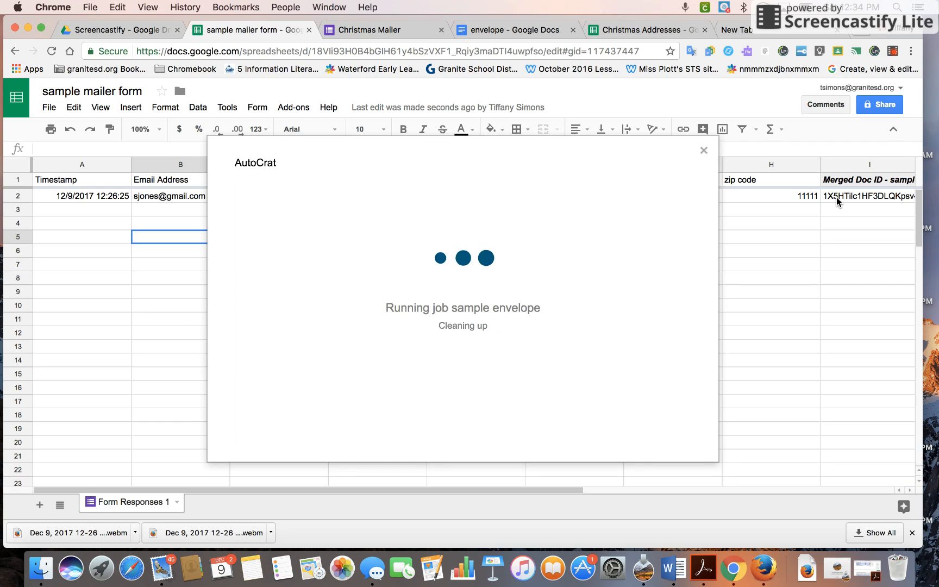
# Close the AutoCrat dialog and open the merged document from the Merged Doc URL column in row 2
pyautogui.click(703, 150)
pyautogui.moveTo(528, 492); pyautogui.dragTo(663, 488)
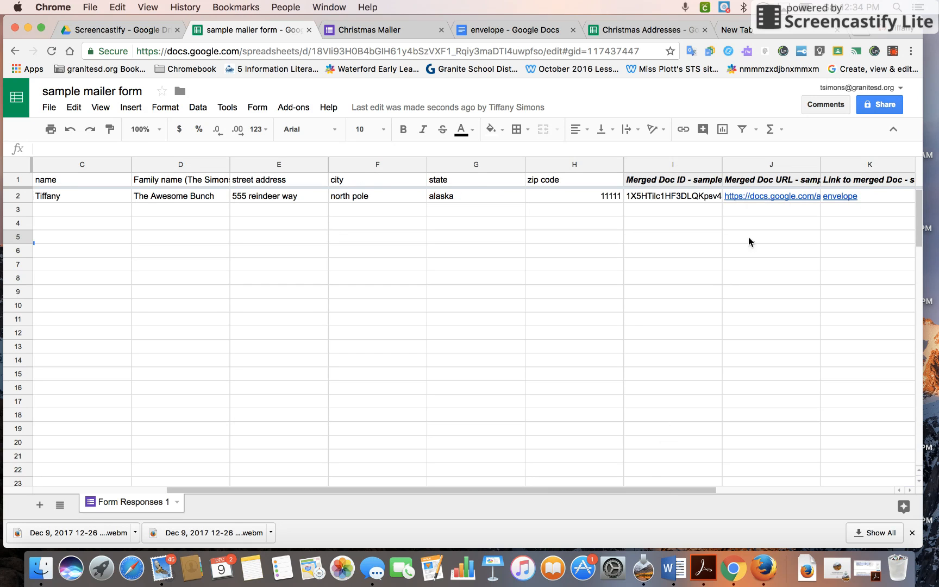
pyautogui.moveTo(764, 197)
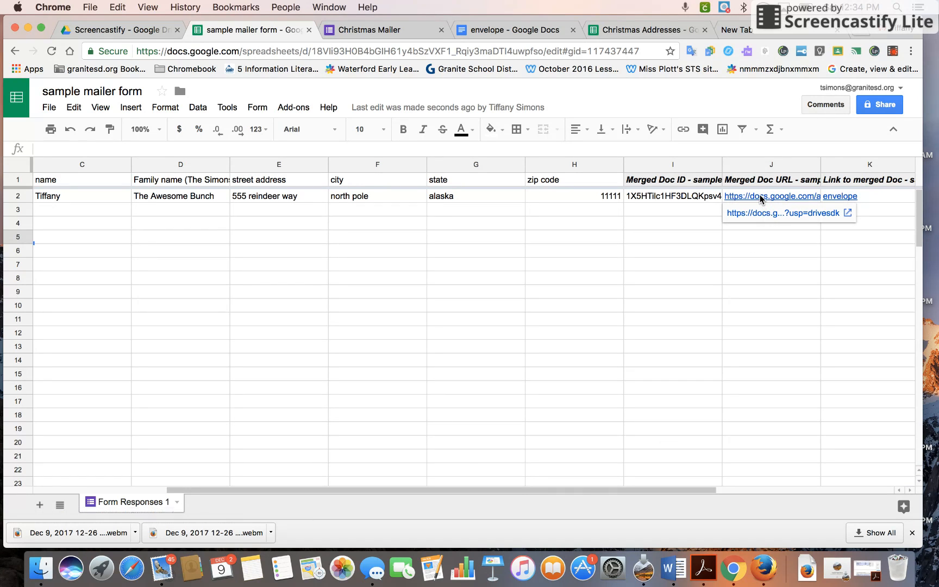
pyautogui.click(758, 213)
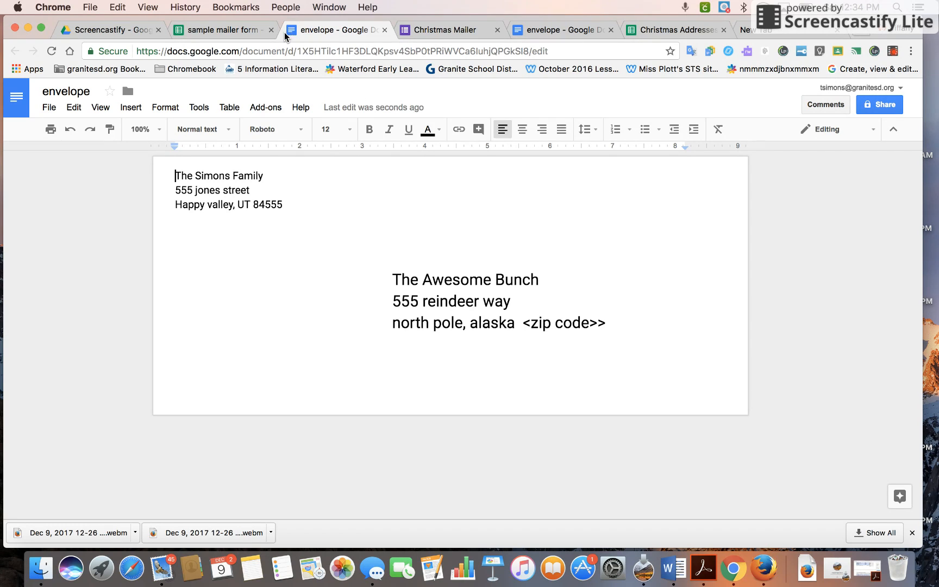
pyautogui.click(539, 31)
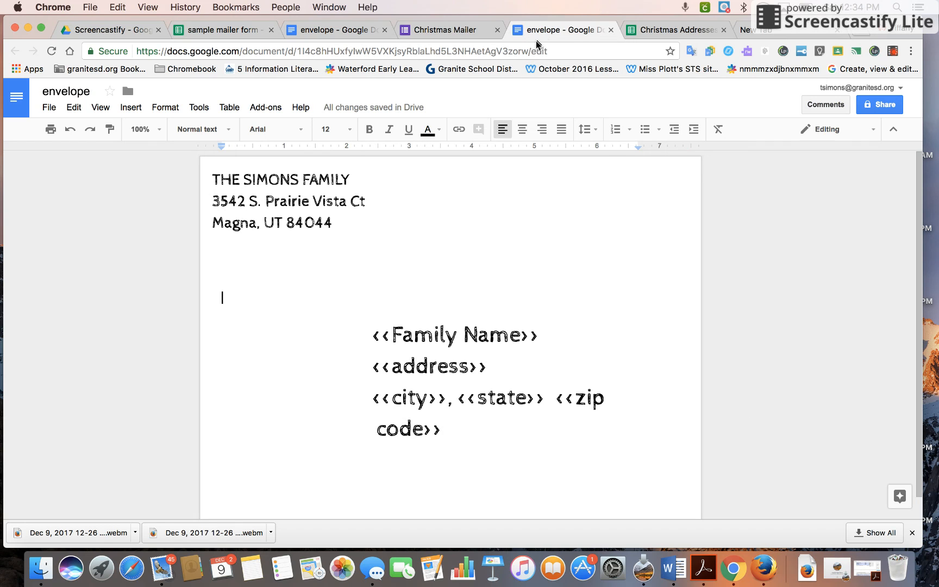
pyautogui.click(657, 32)
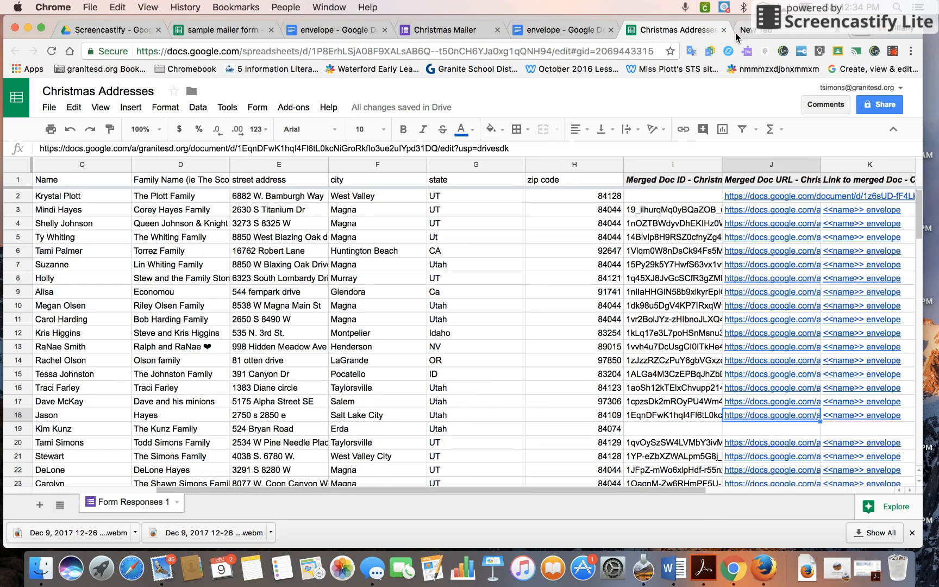
pyautogui.click(465, 31)
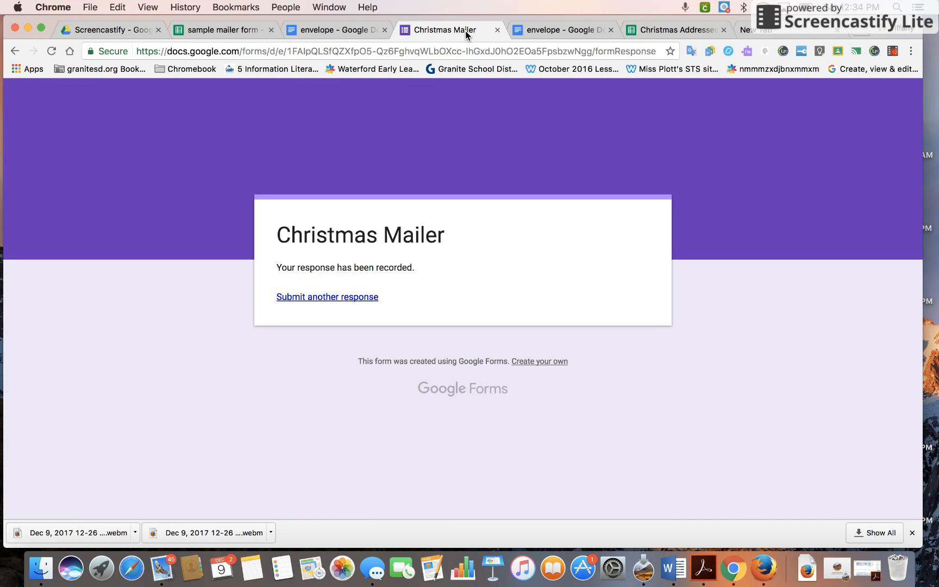
pyautogui.click(349, 31)
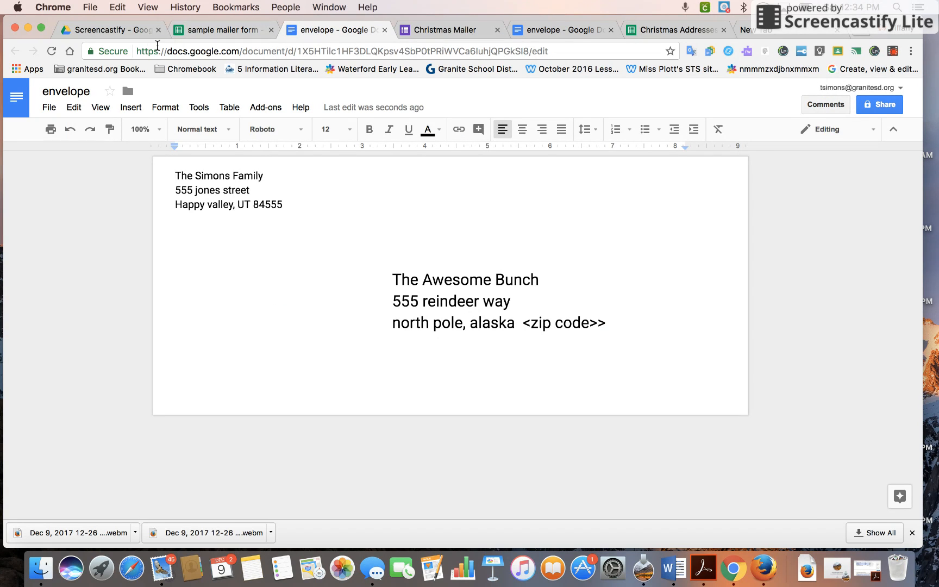
# In Google Drive, open the merged envelope document from the Christmas Cards folder in My Drive, and close it after viewing
pyautogui.click(129, 31)
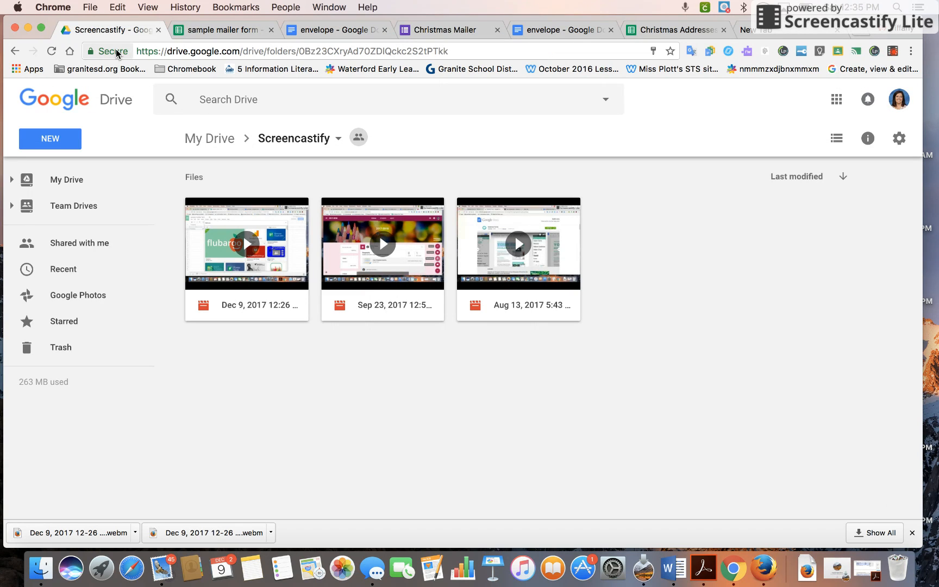
pyautogui.click(60, 181)
pyautogui.click(270, 384)
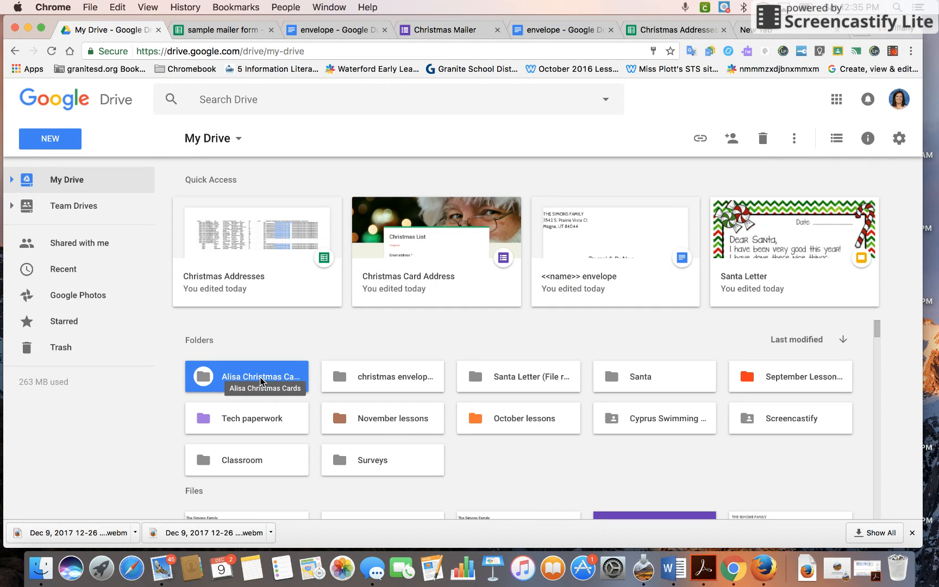
pyautogui.doubleClick(258, 380)
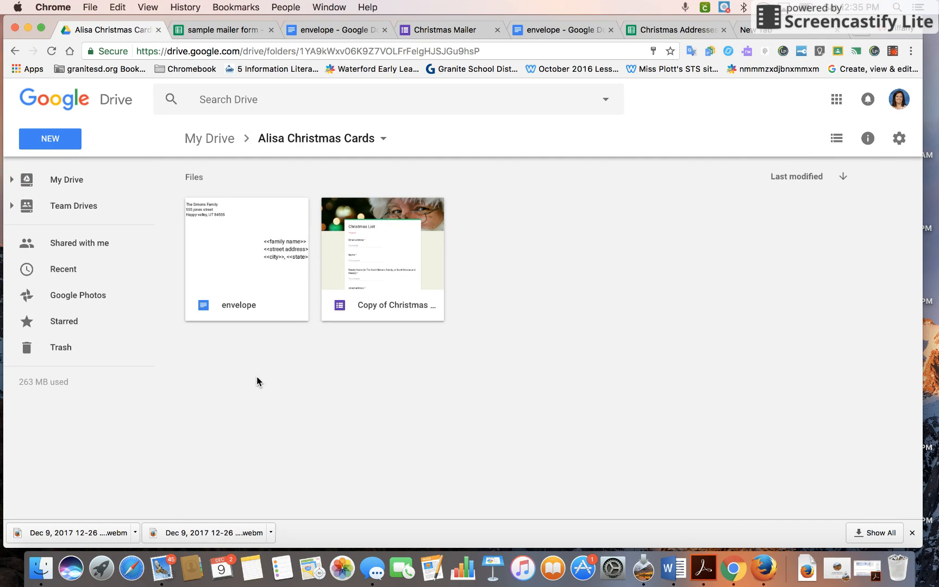
pyautogui.doubleClick(243, 256)
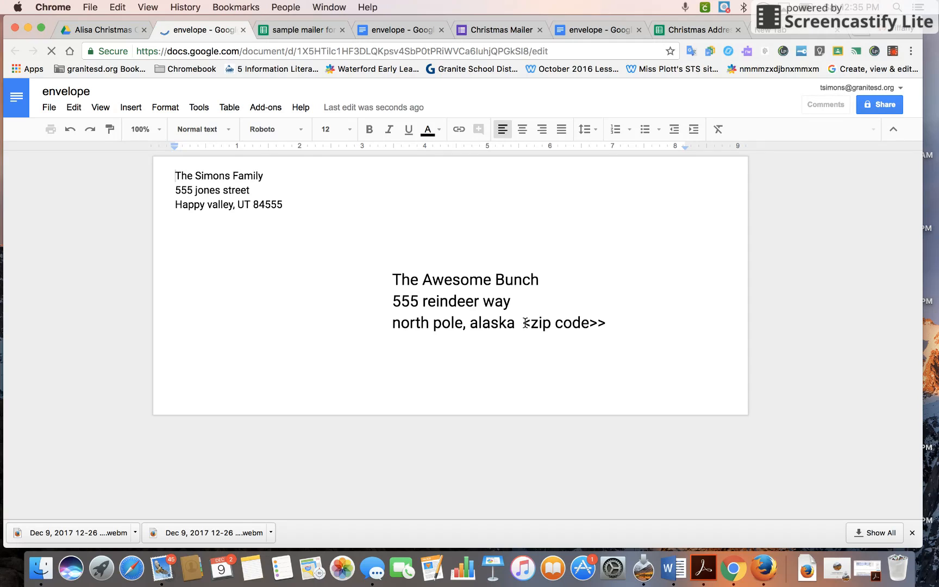
pyautogui.click(242, 30)
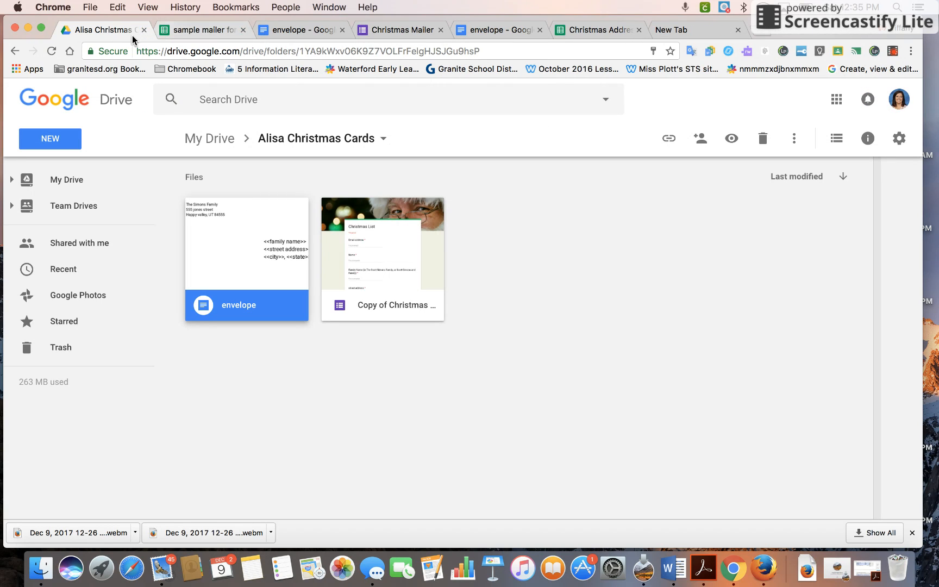
# Return to My Drive and open the merged envelope document from the Files section
pyautogui.click(15, 51)
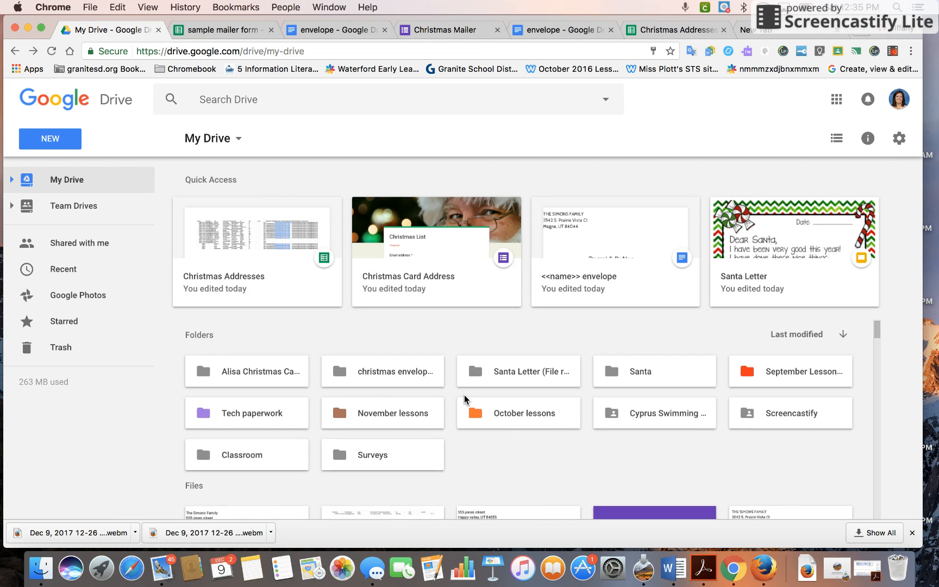
pyautogui.scroll(-8, 465, 398)
pyautogui.scroll(1, 464, 398)
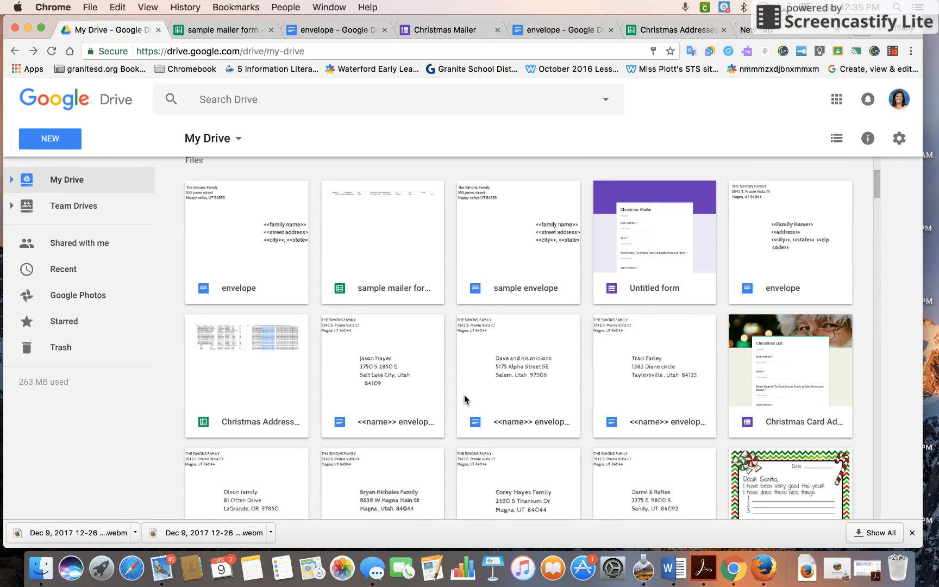
pyautogui.doubleClick(270, 246)
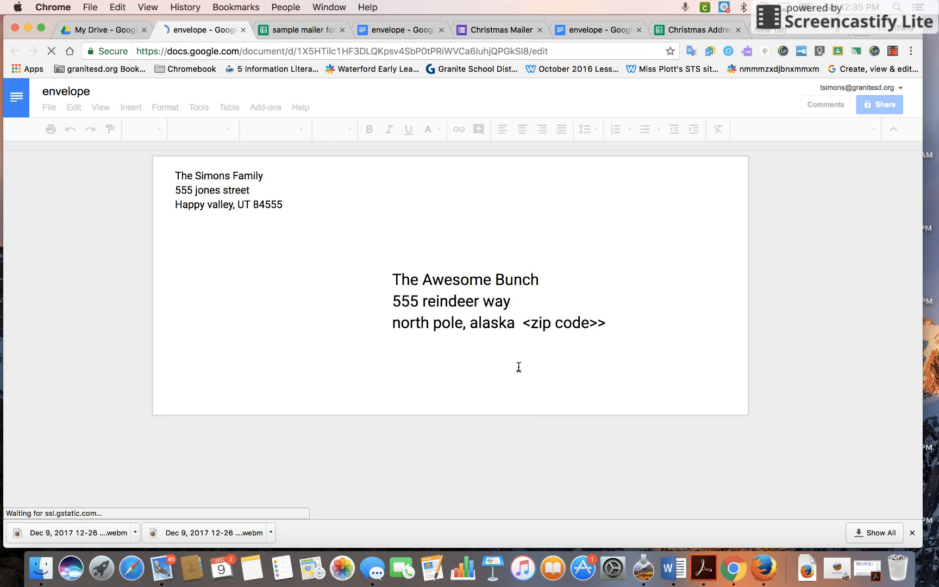
# Inspect the zip code tag in the merged envelope and close the document, closing it again after reopening it
pyautogui.rightClick(522, 323)
pyautogui.click(612, 201)
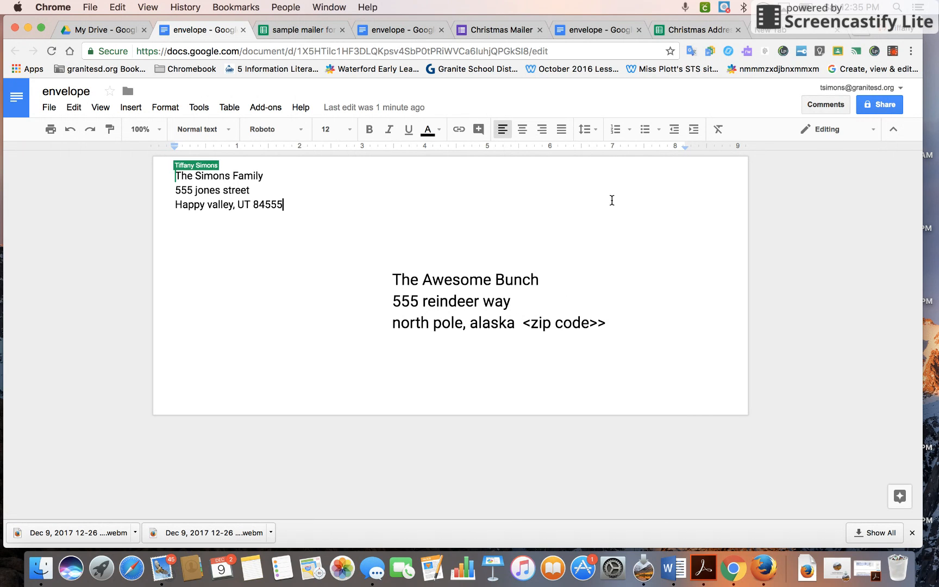
pyautogui.rightClick(531, 321)
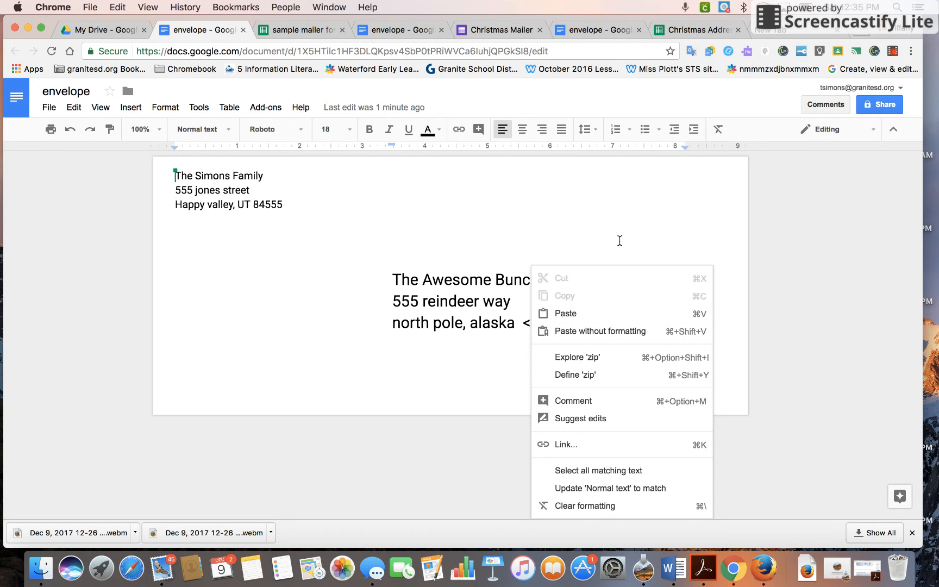
pyautogui.click(600, 214)
pyautogui.click(523, 322)
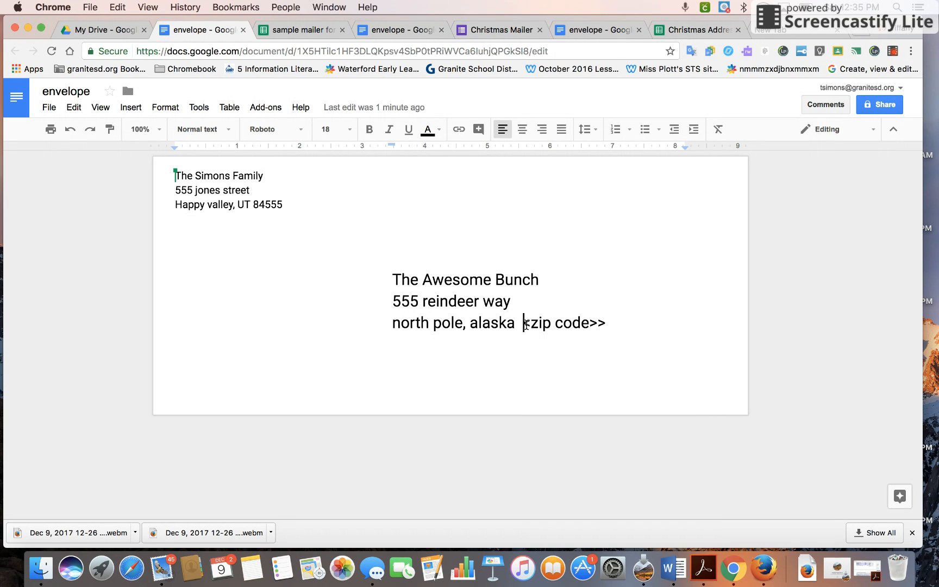
pyautogui.click(243, 31)
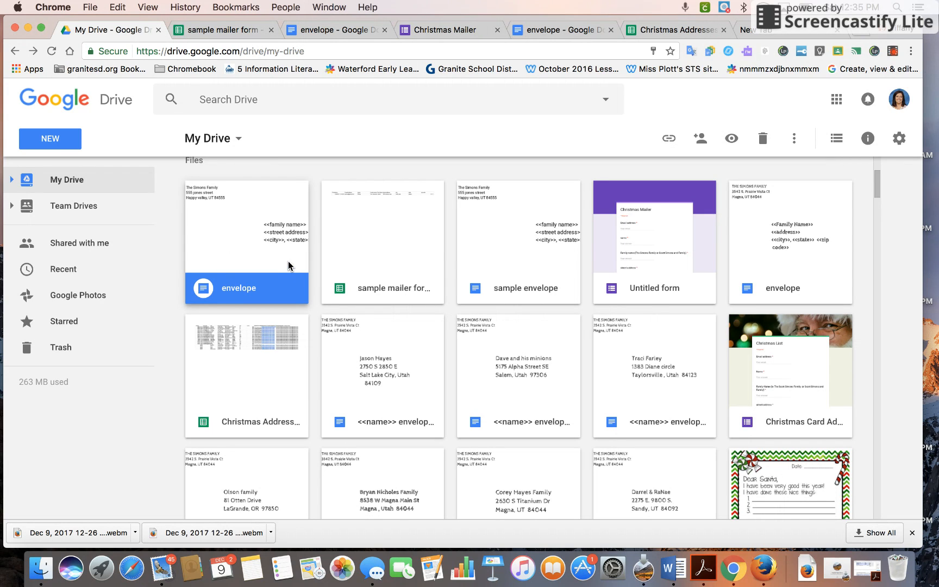
pyautogui.doubleClick(258, 276)
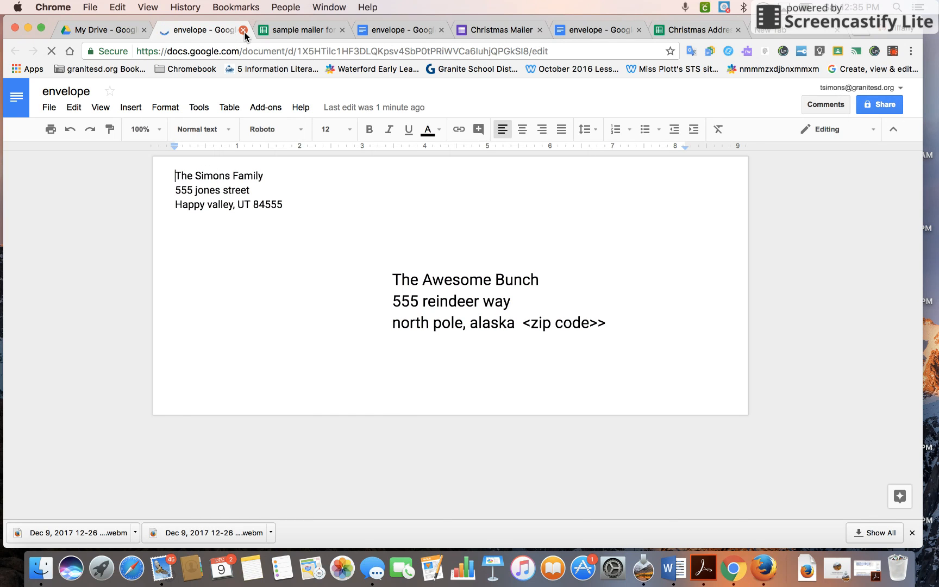
pyautogui.click(244, 32)
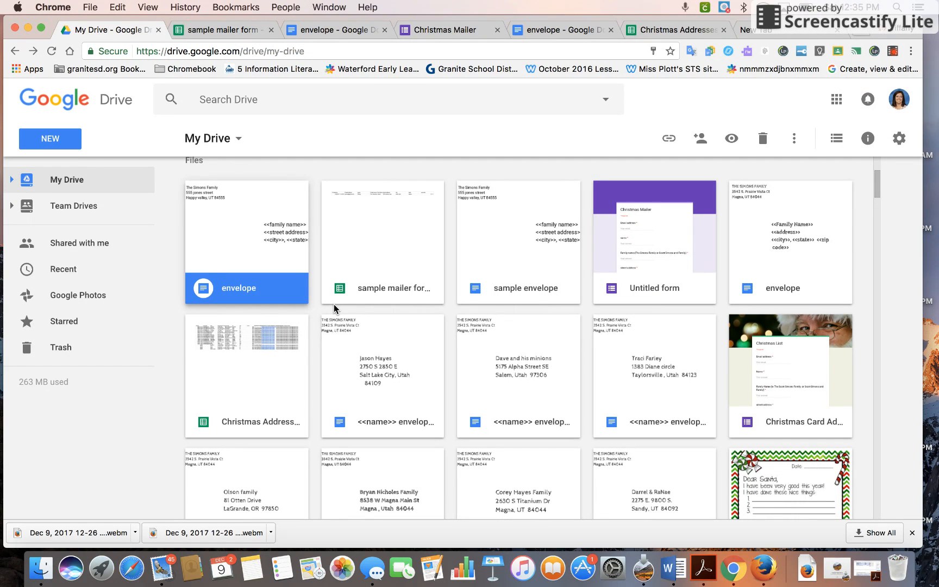
# Open the sample envelope template from My Drive and add the missing opening bracket so the tag reads <<zip code>>
pyautogui.scroll(-1, 334, 304)
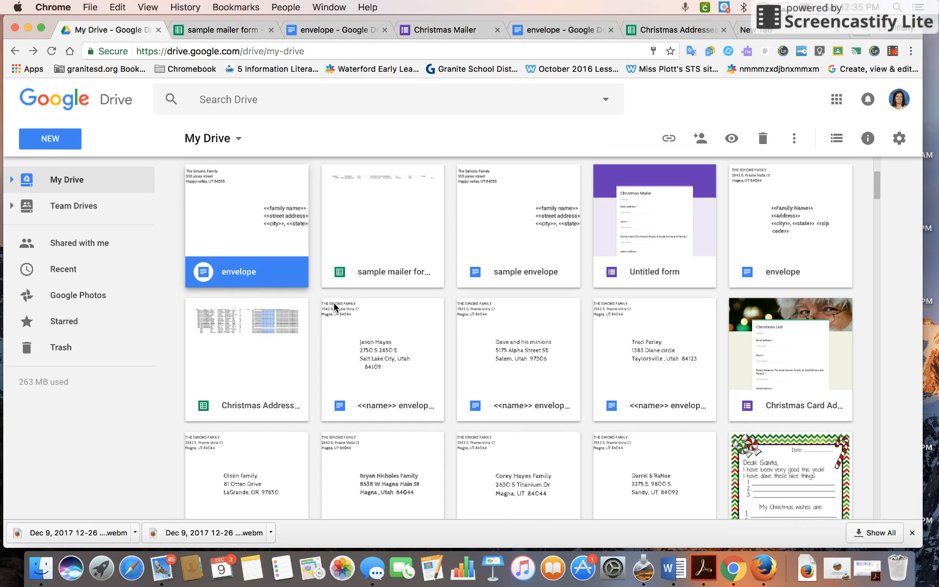
pyautogui.doubleClick(535, 250)
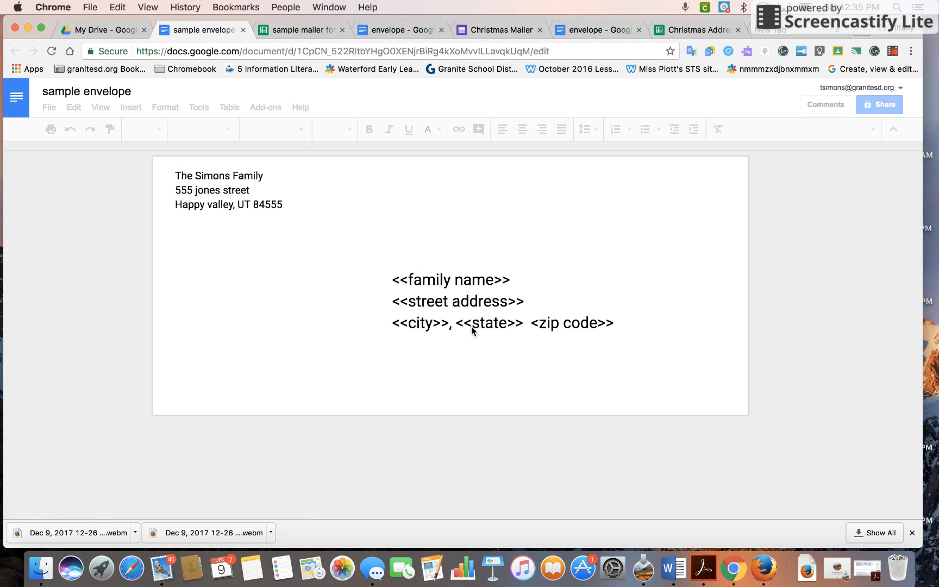
pyautogui.click(534, 322)
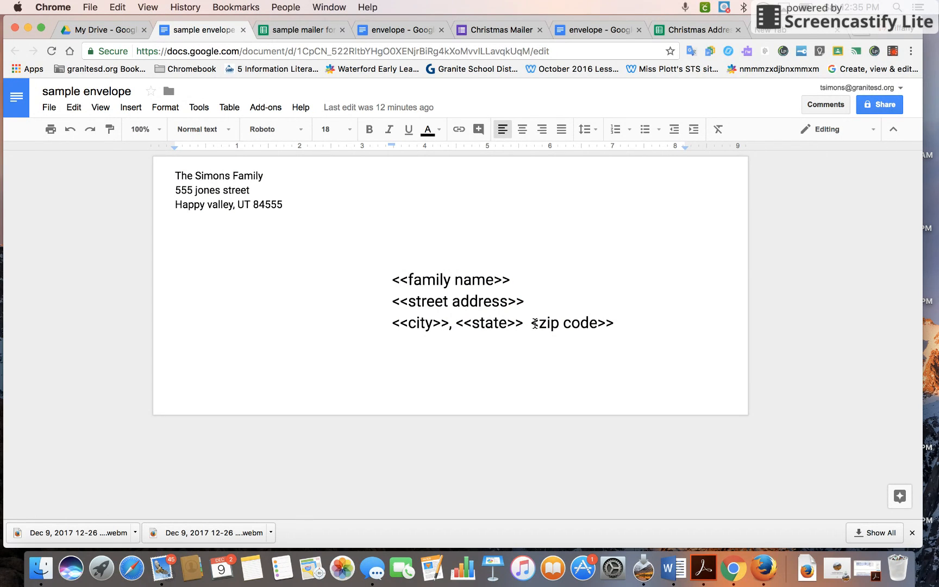
pyautogui.write('<')
pyautogui.click(298, 204)
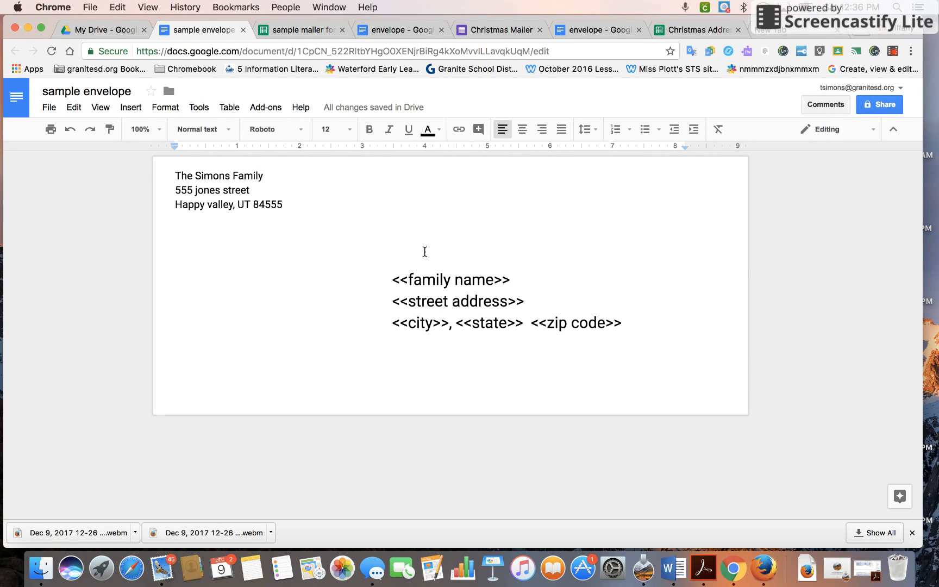
pyautogui.click(450, 258)
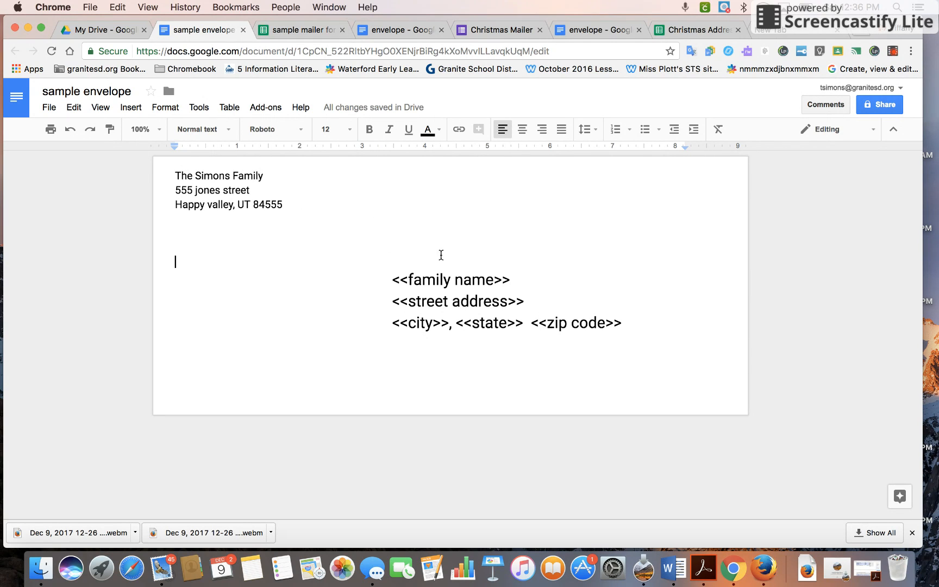
# Check the zip code in the sample mailer form sheet and replace the unmerged zip code tag in the merged envelope with 11111
pyautogui.click(297, 30)
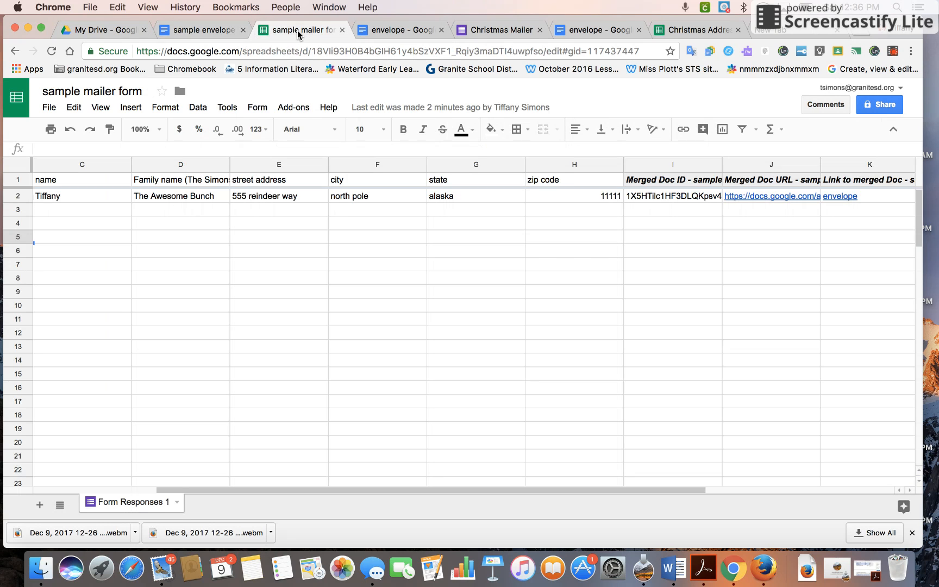
pyautogui.click(380, 37)
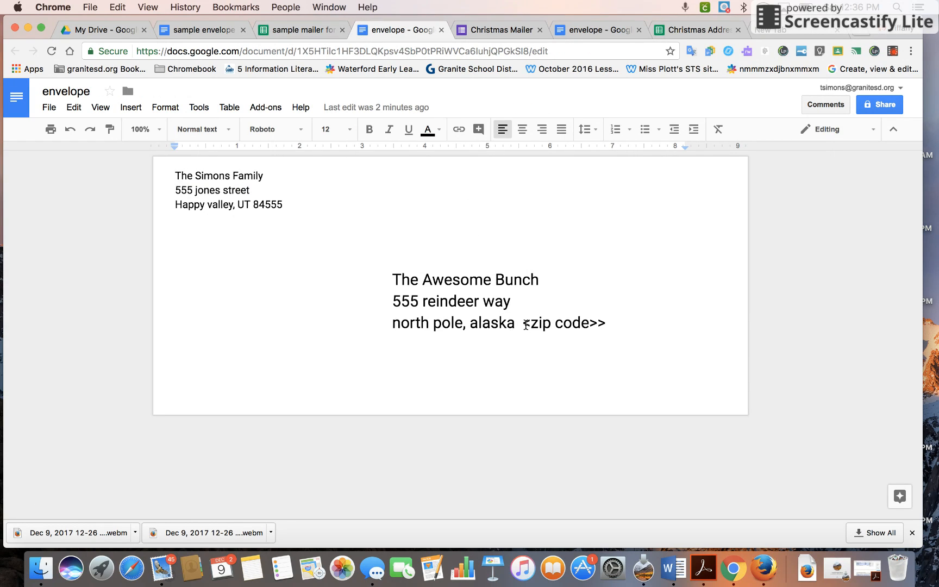
pyautogui.moveTo(528, 323); pyautogui.dragTo(606, 333)
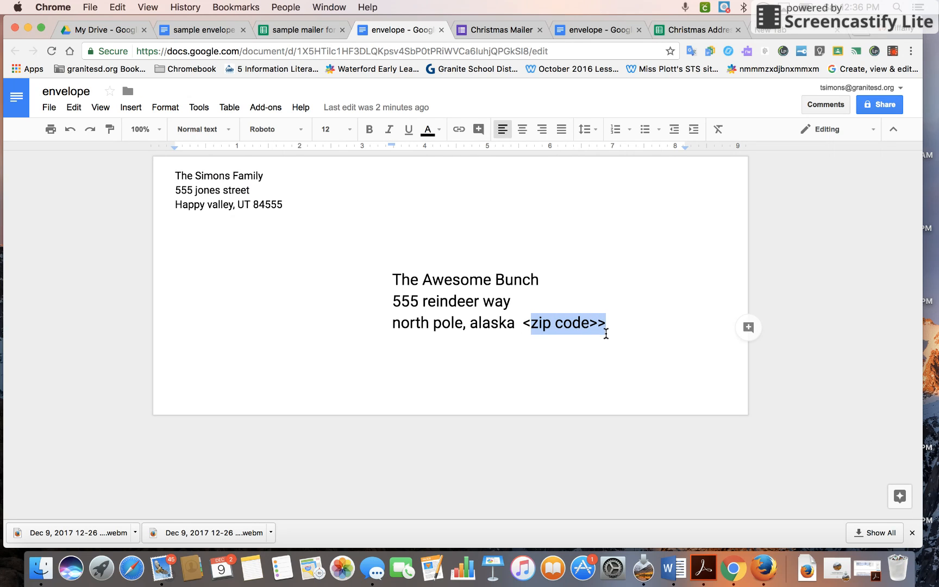
pyautogui.press('BackSpace')
pyautogui.press('BackSpace')
pyautogui.write('11111')
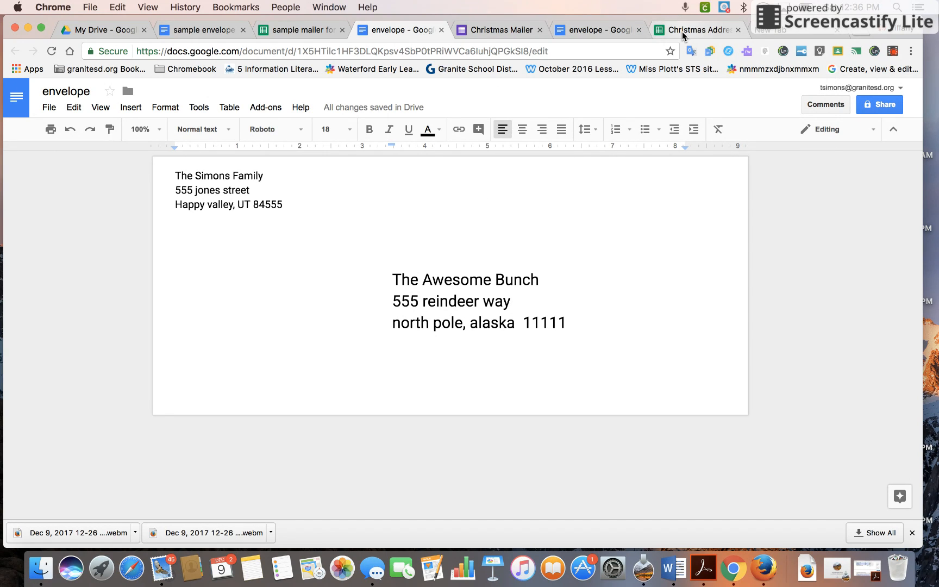
pyautogui.click(295, 29)
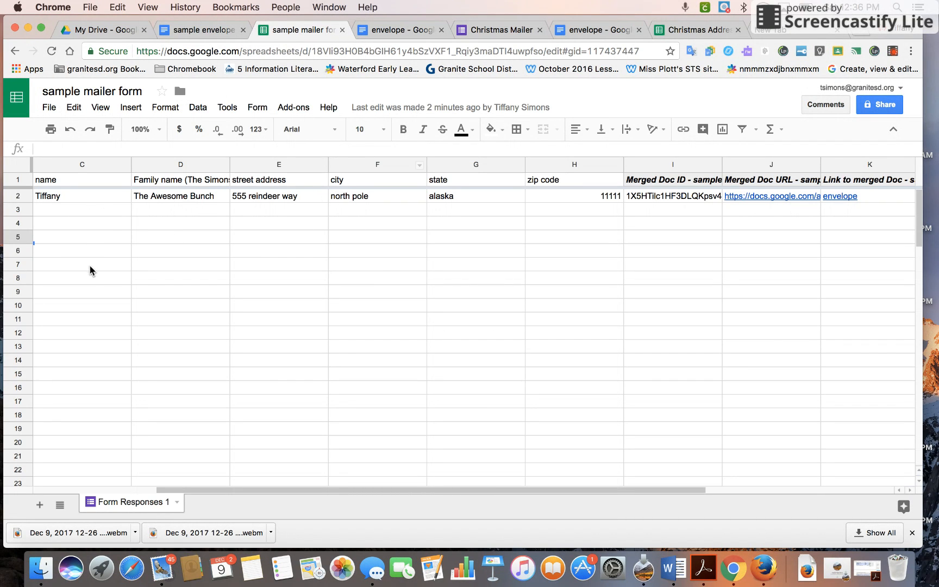
pyautogui.click(320, 265)
pyautogui.click(293, 107)
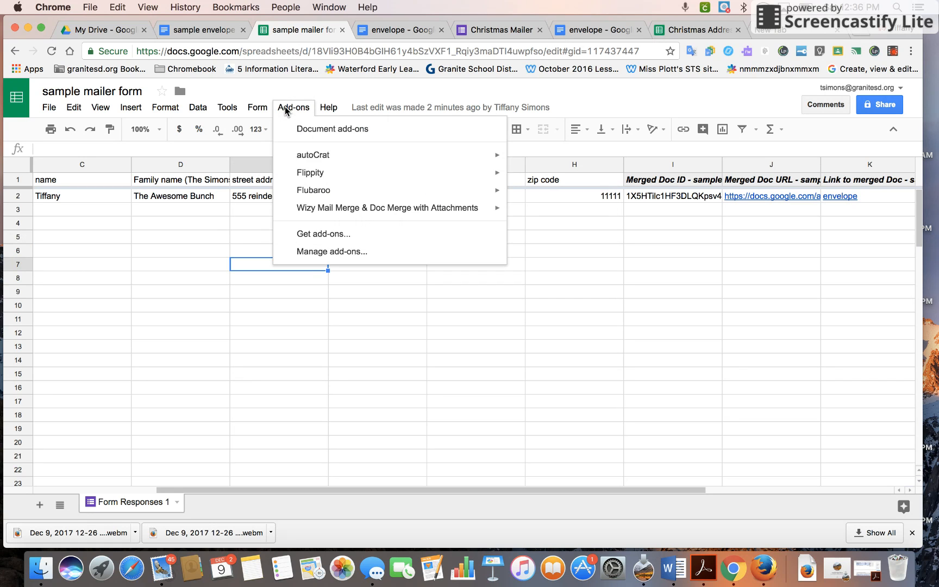
pyautogui.moveTo(340, 162)
pyautogui.click(525, 158)
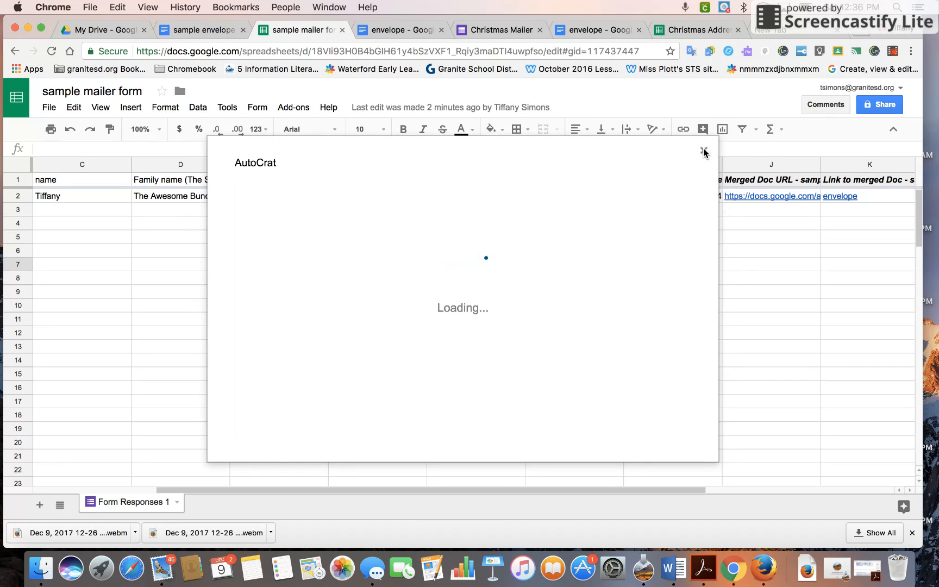
pyautogui.click(703, 151)
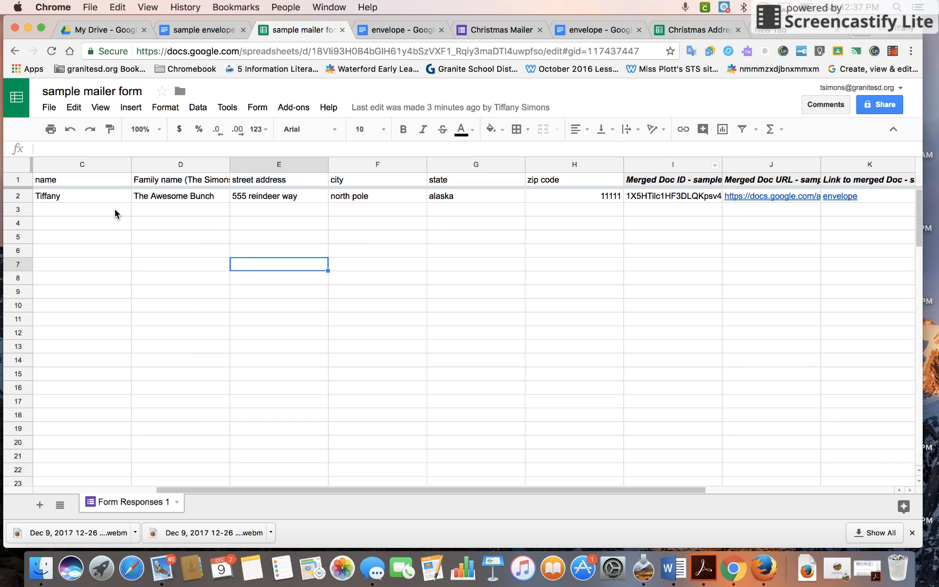